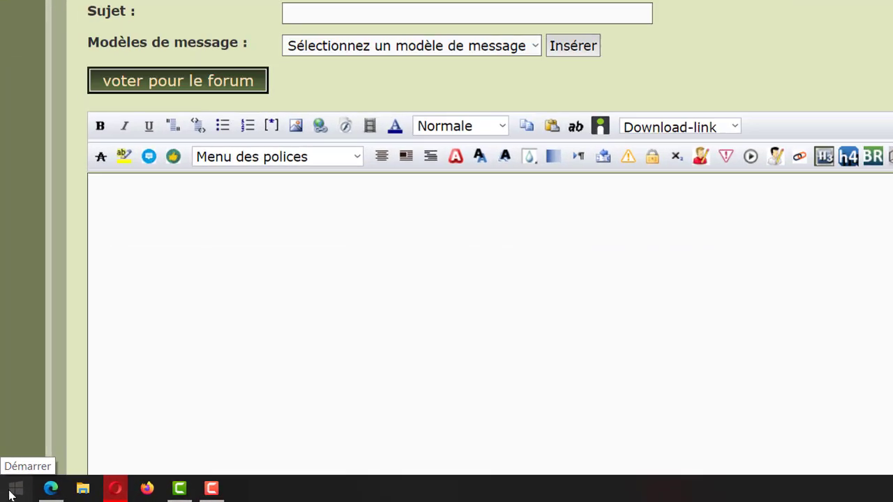
Step: Turn on online speech recognition under Voix in the Windows privacy settings and close the settings window
left_click(9, 496)
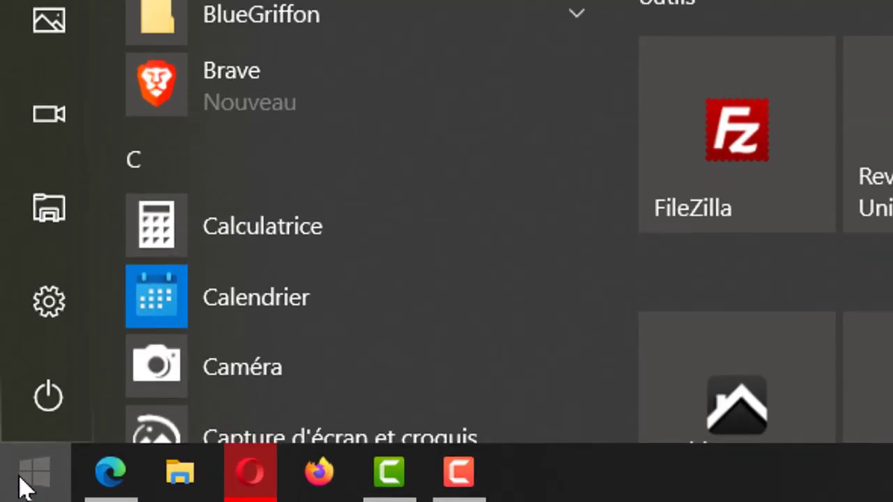
mouse_move(24, 309)
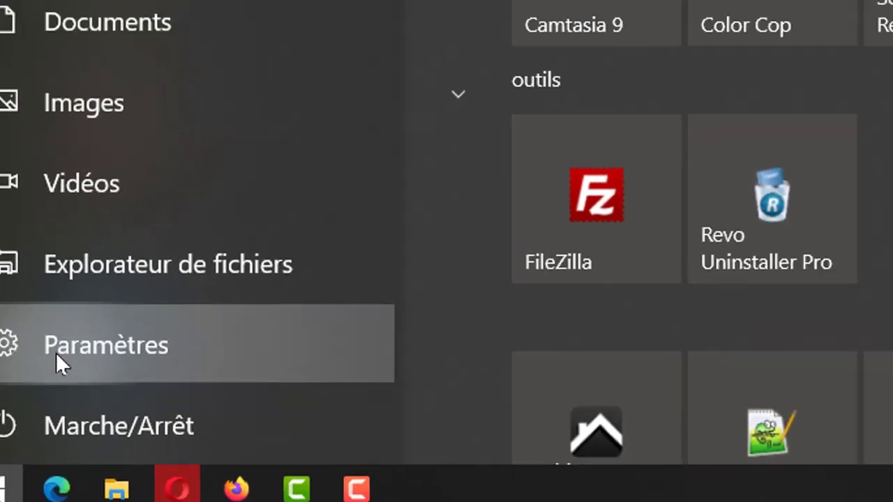
left_click(57, 357)
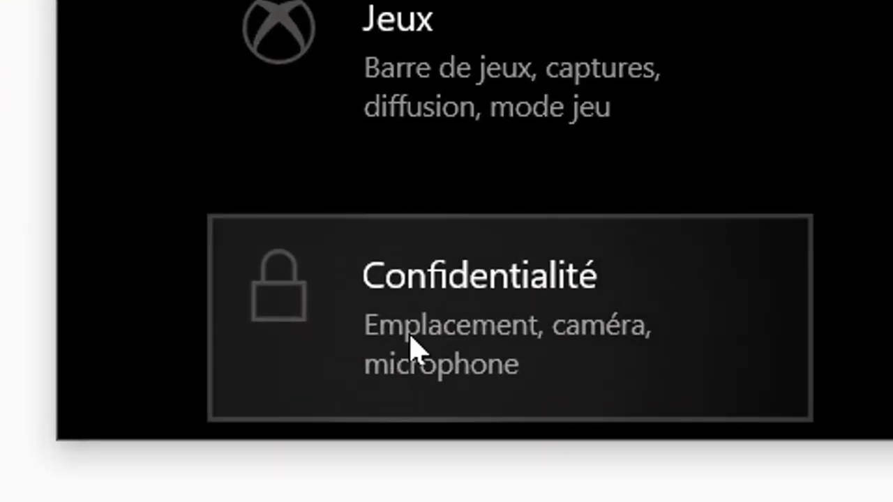
left_click(203, 422)
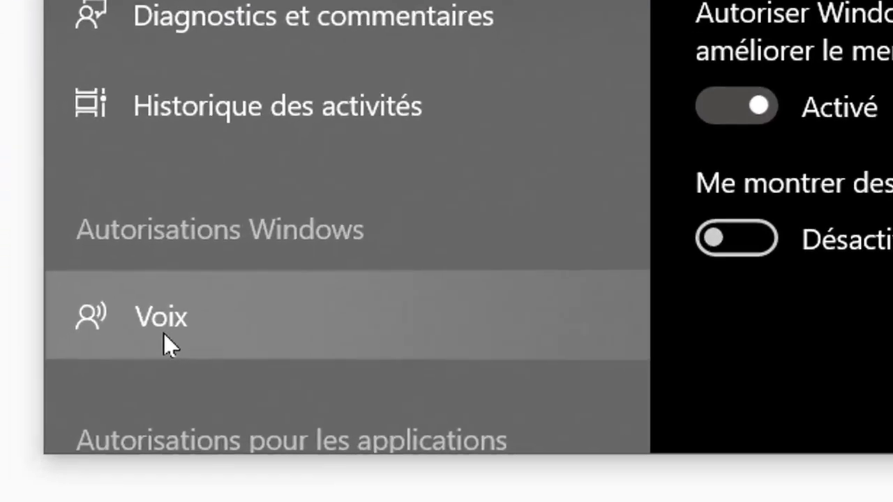
left_click(163, 333)
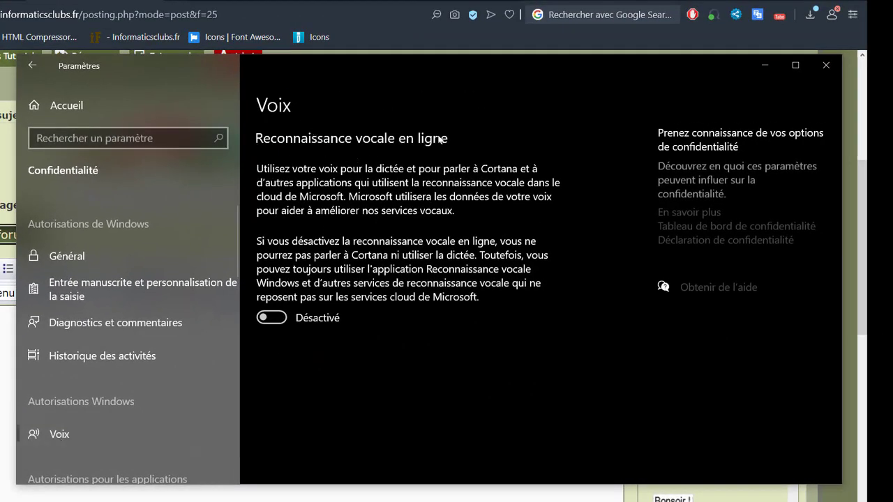
left_click(279, 318)
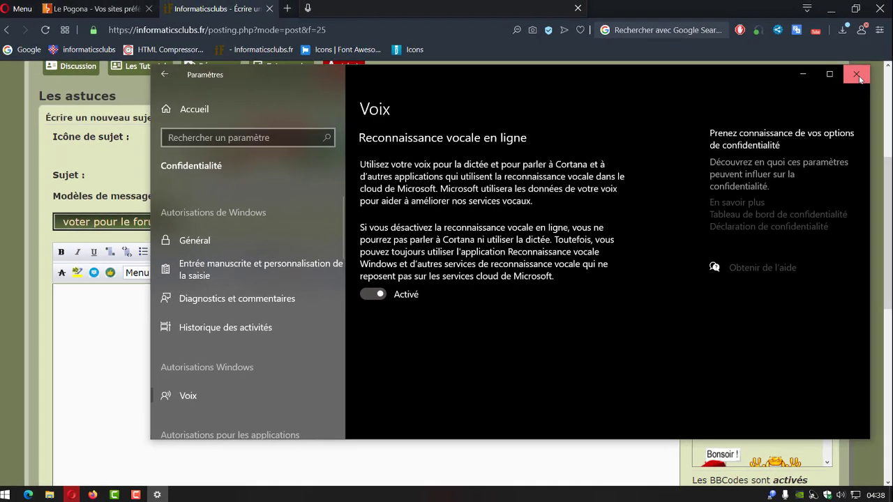
left_click(857, 75)
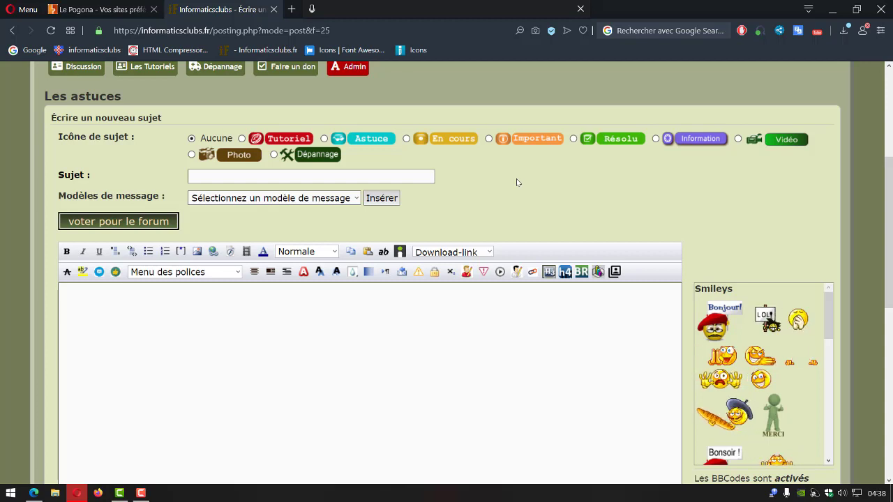
Step: Try voice dictation in the new topic's Sujet field with "On l entend le bip et en même temps que je vous parle"
key("super+h")
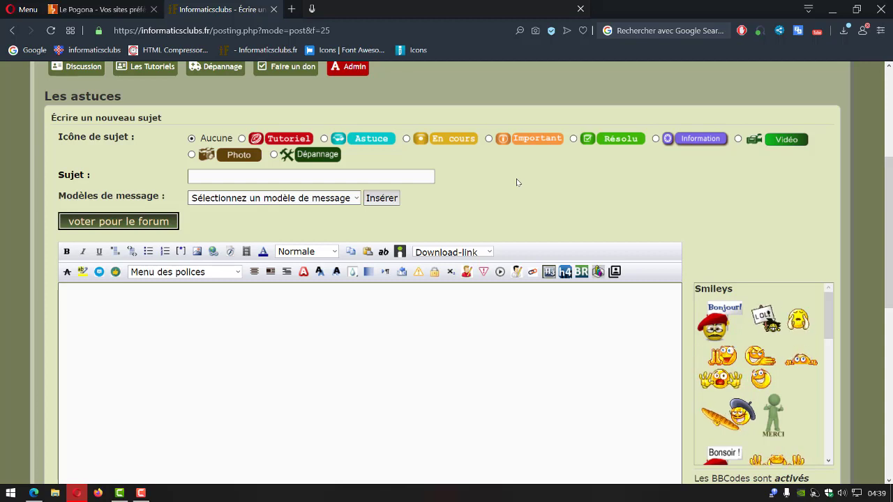
left_click(258, 176)
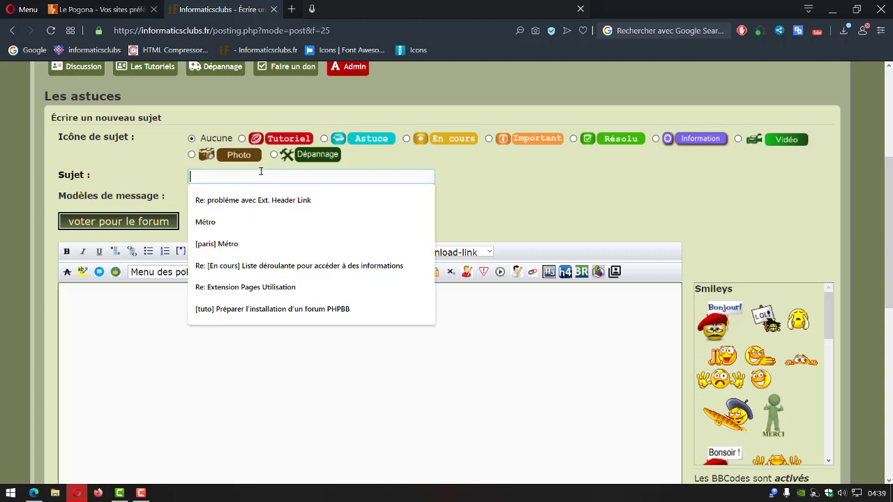
left_click(616, 219)
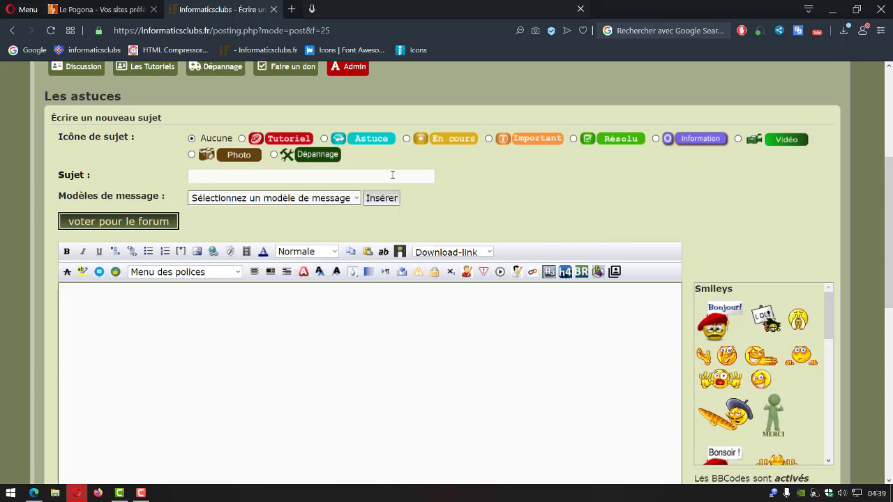
left_click(392, 175)
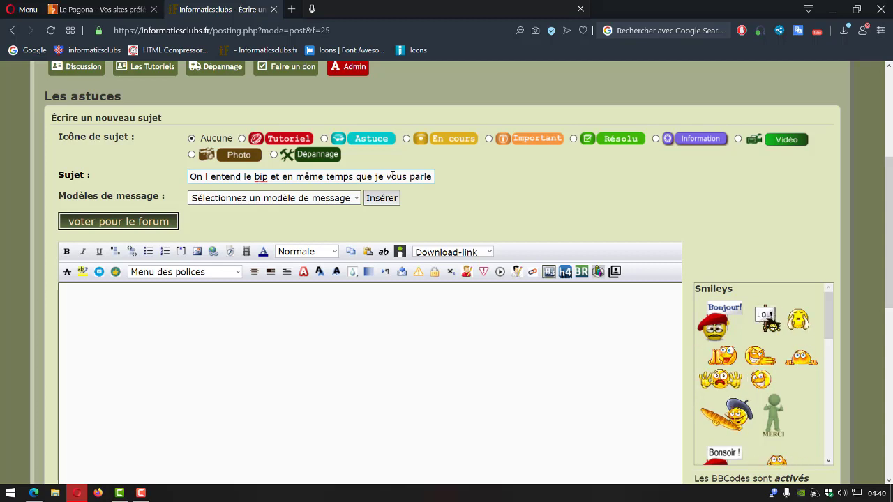
Step: Replace the topic's subject with "activer la reconnaissance vocale sur windows 10"
triple_click(391, 176)
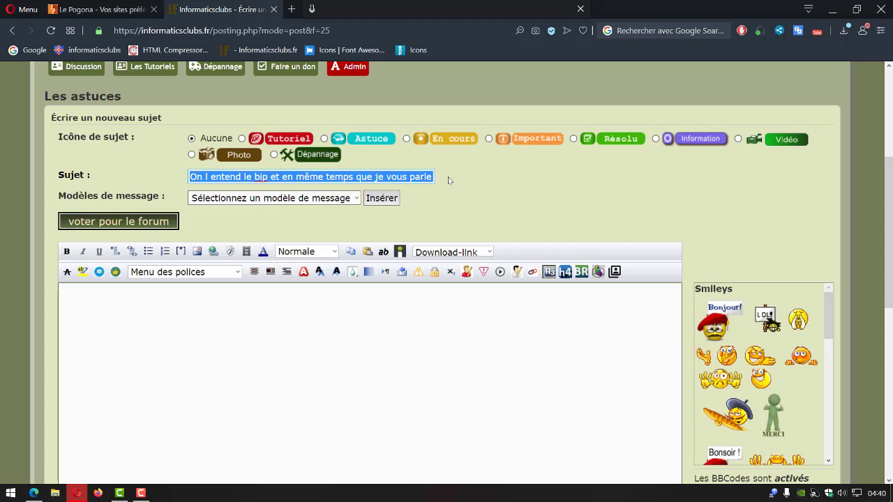
key("Delete")
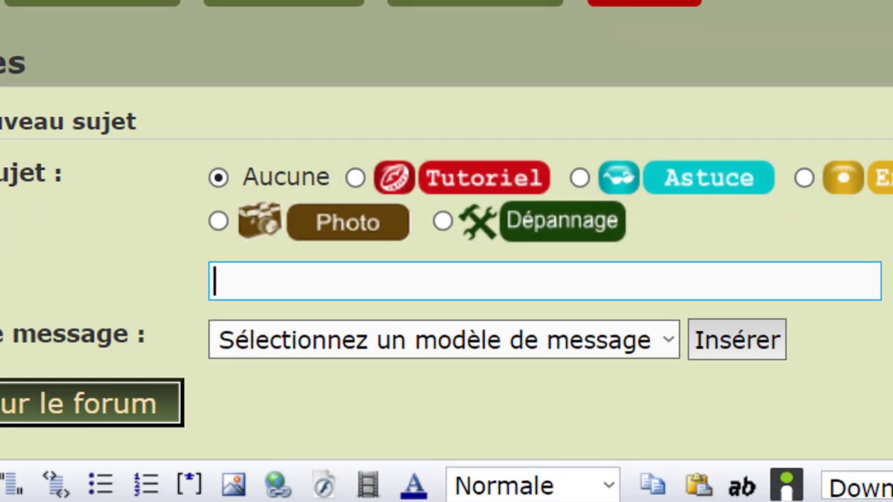
type("activer la reconnaissance")
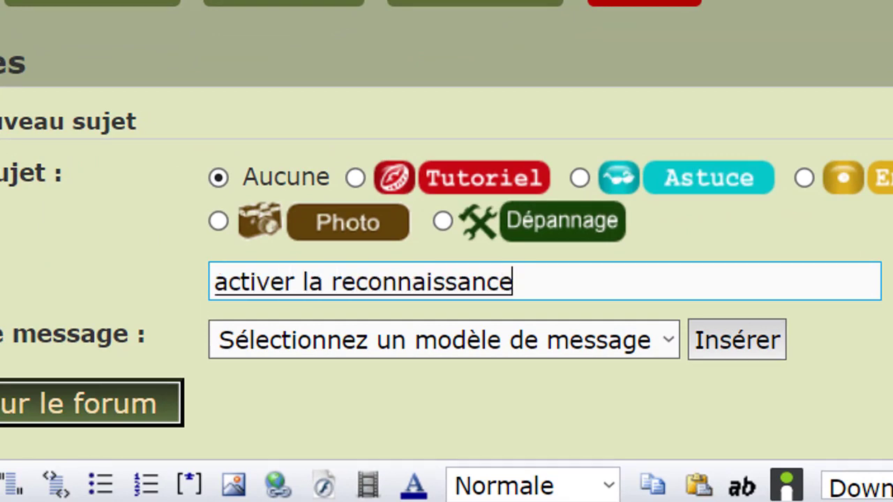
type(" vocale sur windows 10")
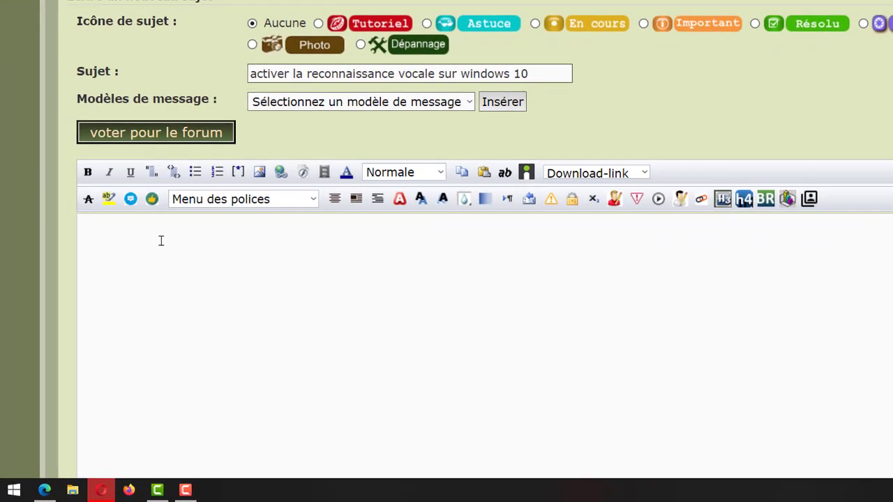
Step: Dictate in the message body "c'est quand même plus facile de se servir de la reconnaissance vocale pour écrire un texte assez long"
left_click(160, 241)
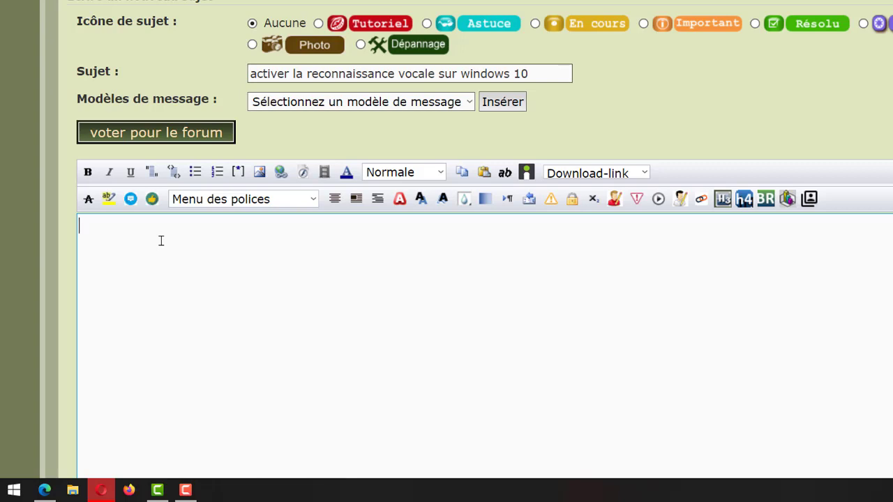
type("c'est quand même plus facile")
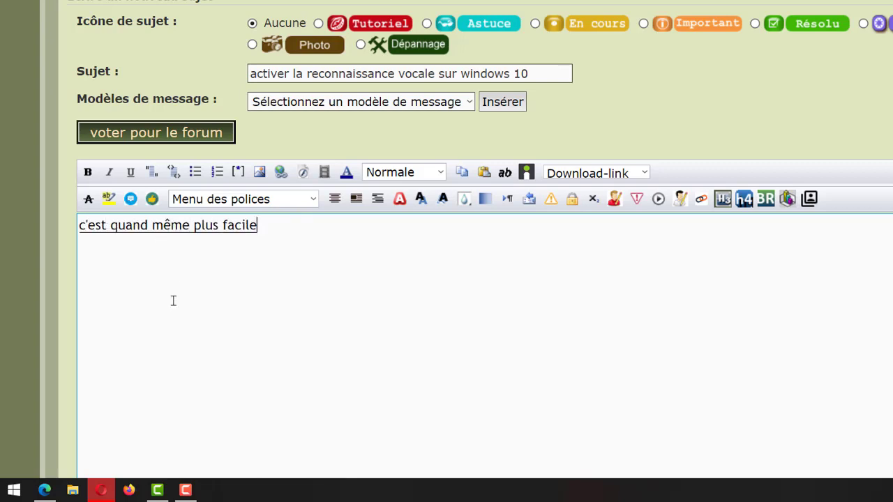
type(" de se servir de la reconnaissance vocale")
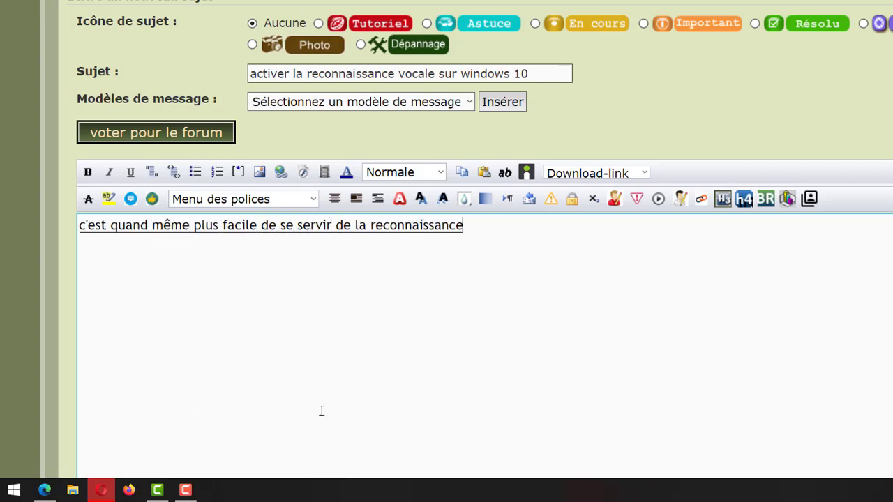
type(" pour écrire inter")
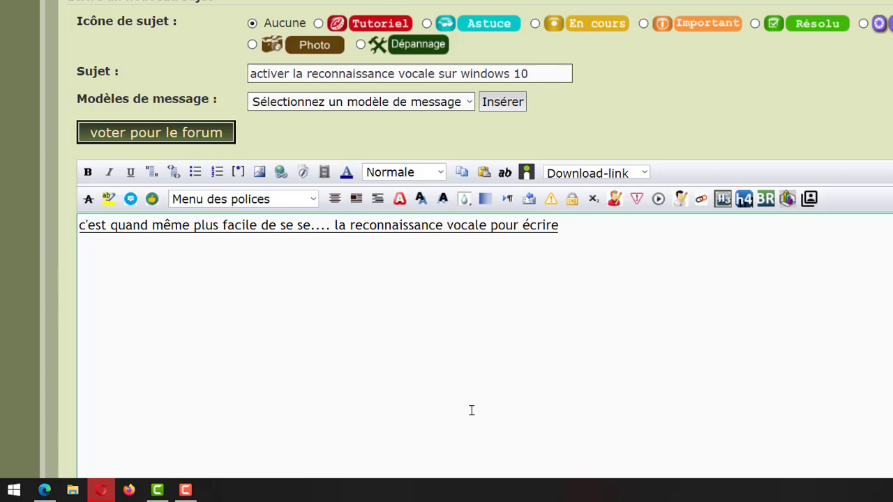
key("BackSpace")
key("BackSpace")
key("BackSpace")
key("BackSpace")
key("BackSpace")
type("un texte assez long")
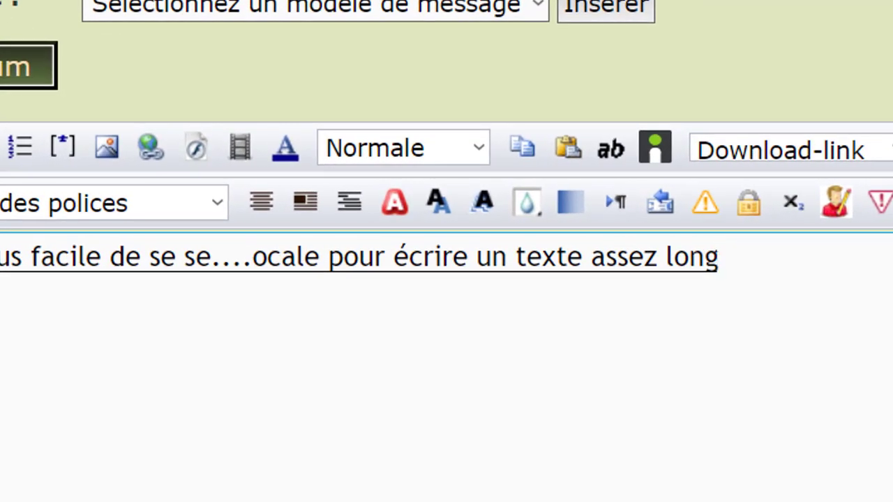
Step: Continue the message with "sur un forum ou sur un éditeur de texte quelconque et là vous pouvez voir que ça défile"
type(" sur un forum ou sur un aider")
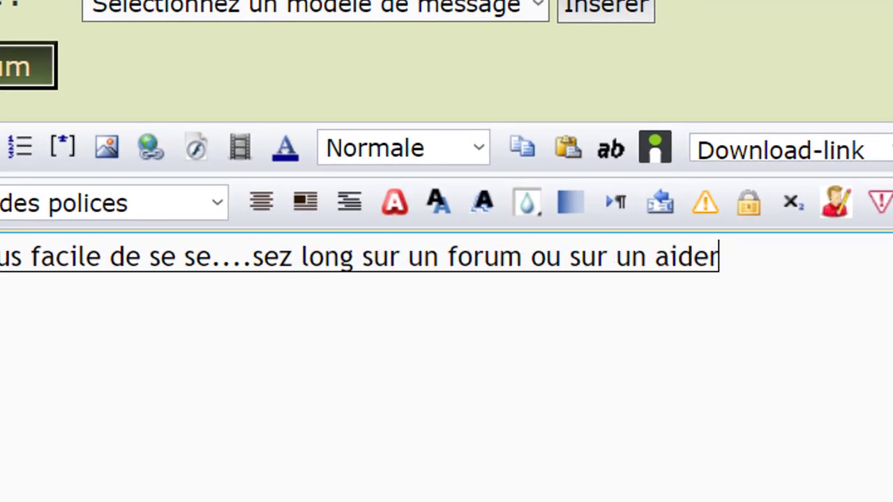
key("BackSpace")
key("BackSpace")
key("BackSpace")
key("BackSpace")
key("BackSpace")
type("éditeur de texte quelconque et là vous pouvez voir")
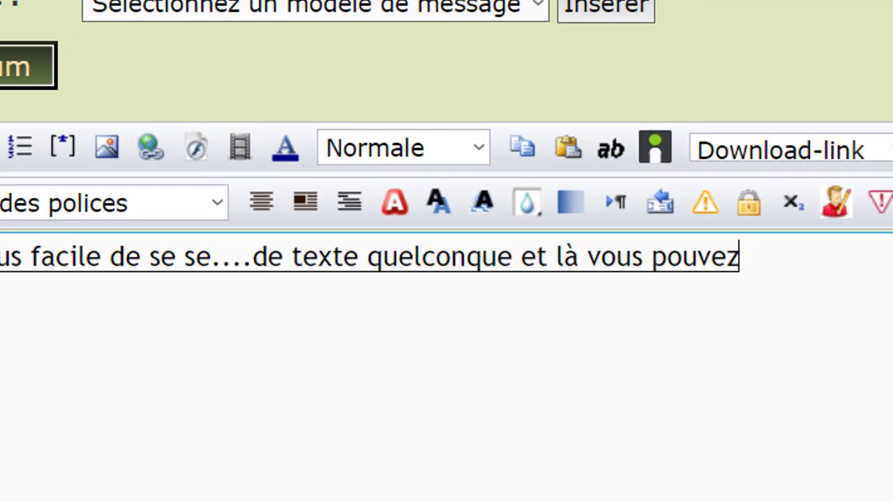
type(" que ça défile à")
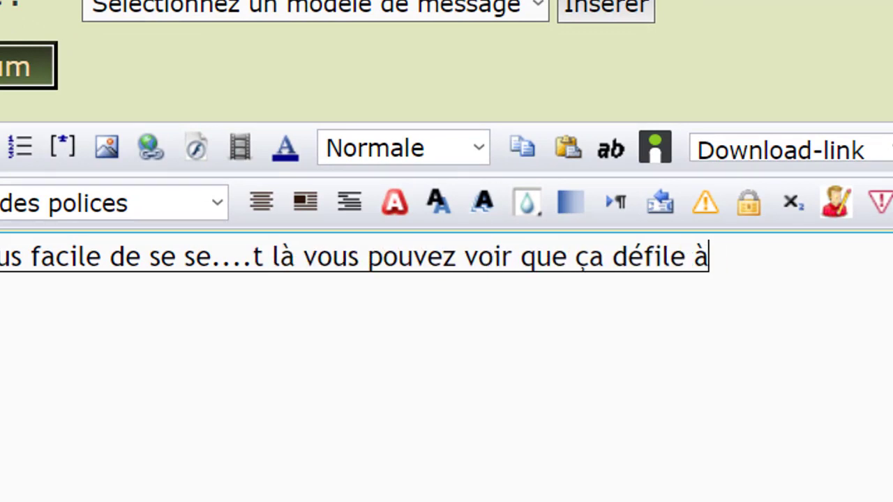
key("BackSpace")
Step: Add "avec mes 3 petits points 4 petits points" to the message text
type("avec mes 3 petits points 4 petits points je suis")
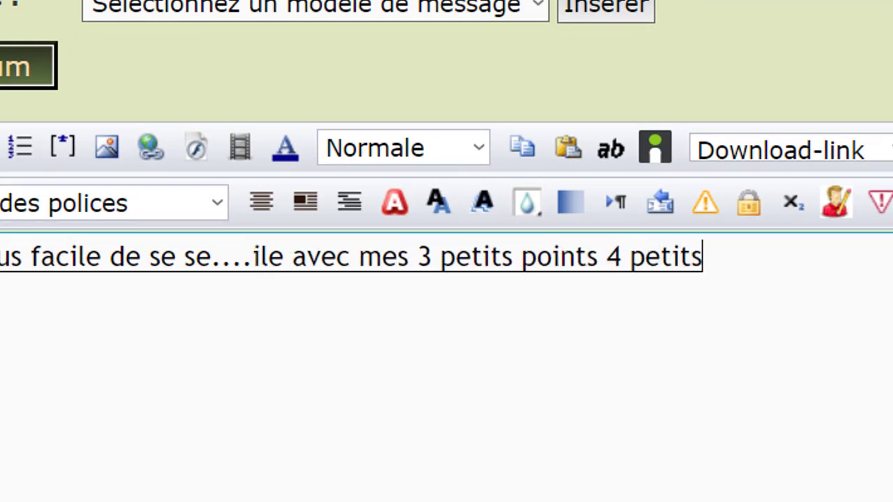
key("BackSpace")
key("BackSpace")
key("BackSpace")
key("BackSpace")
key("BackSpace")
key("BackSpace")
key("BackSpace")
Step: Extend the message with "est-ce que j'aimerais mais que le texte ne s'affiche pas correctement"
type("est-ce que j'aimerais mais que le technicien")
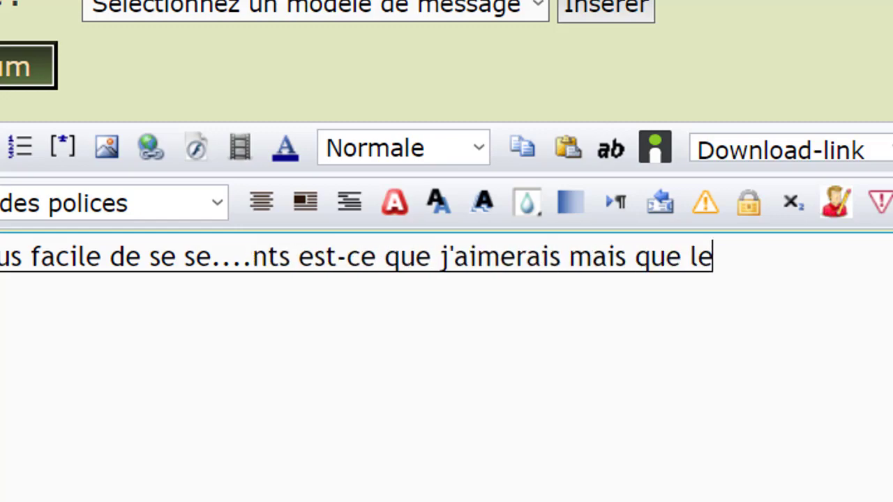
key("BackSpace")
key("BackSpace")
key("BackSpace")
key("BackSpace")
key("BackSpace")
key("BackSpace")
key("BackSpace")
key("BackSpace")
type("xte ne s'affiche pas quand")
key("BackSpace")
key("BackSpace")
key("BackSpace")
key("BackSpace")
key("BackSpace")
type("correctement")
Step: Append "dès que je vais arrêter de parler le texte s'affichera entre dans son entier" to the message
type(" des que je")
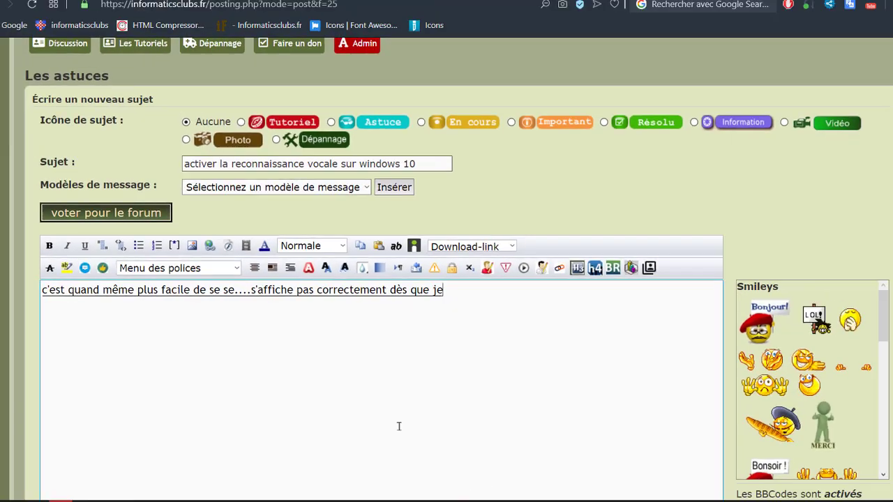
type(" vais arrêter de parler le texte")
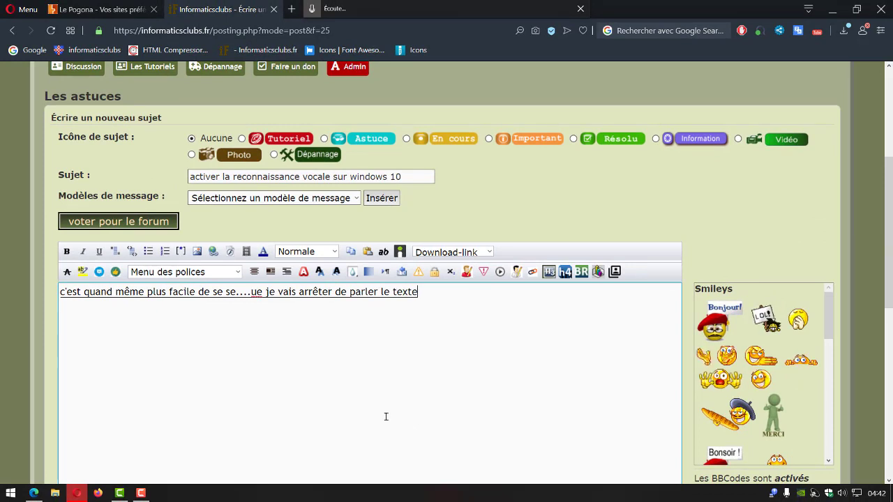
type(" s'affichera entre dans son entier")
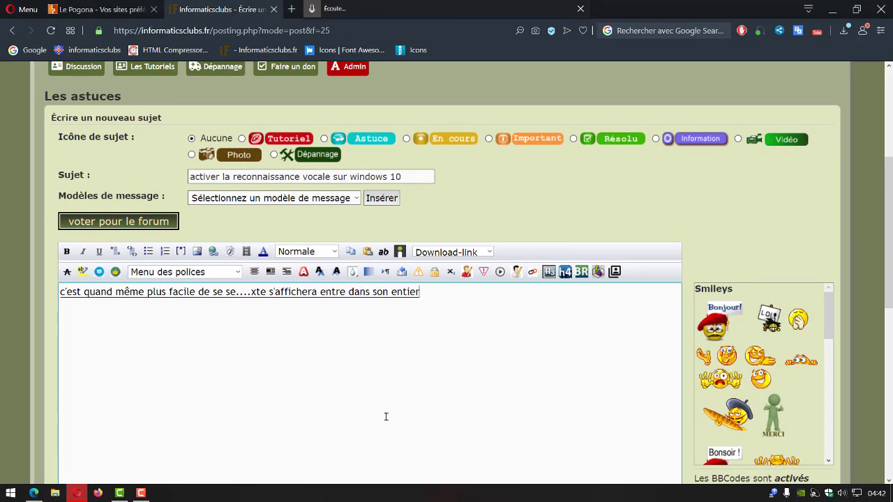